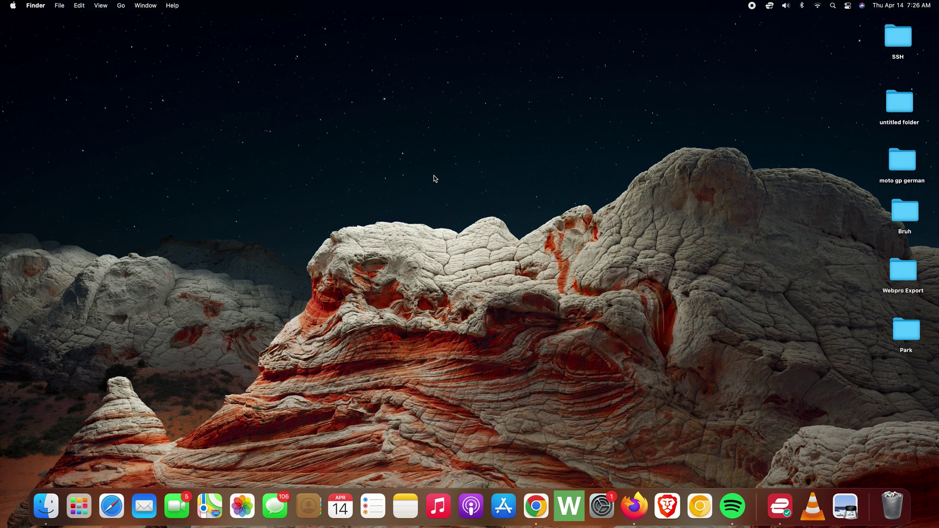
- Search Google for 'steam' in Chrome and open the official Steam store site
{"action": "left_click", "coordinate": [537, 506]}
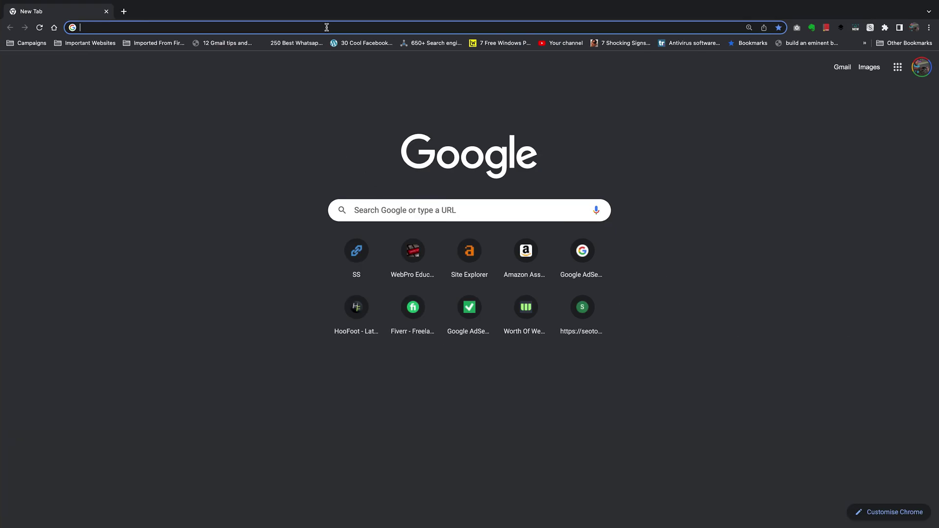
{"action": "type", "text": "steam"}
{"action": "key", "text": "Return"}
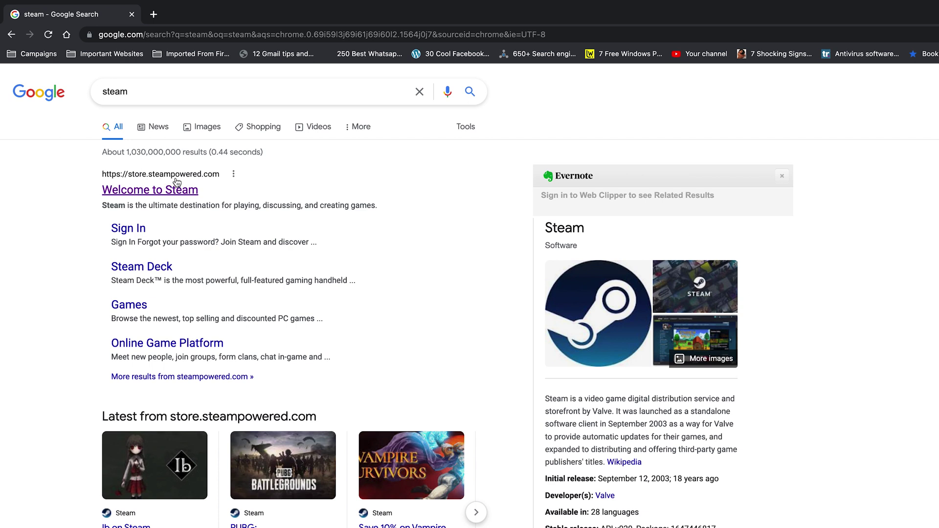
{"action": "left_click", "coordinate": [150, 194]}
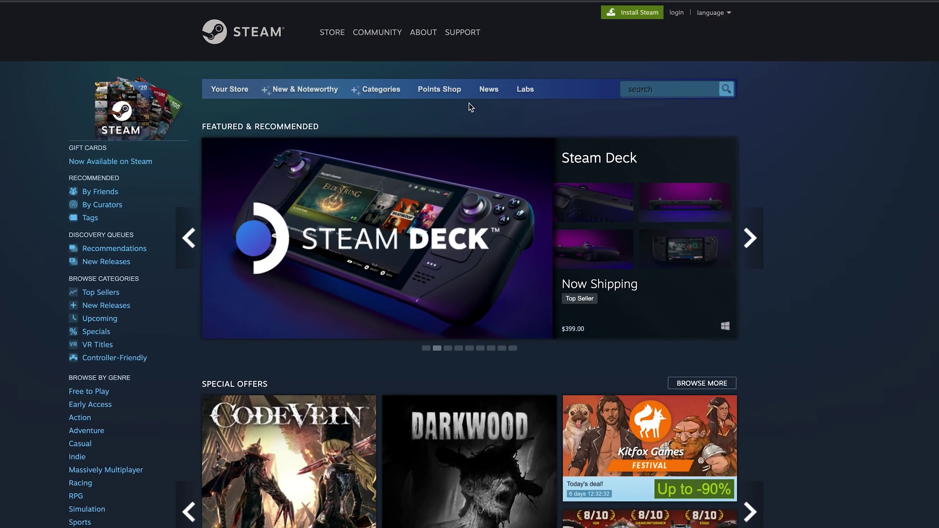
- Go to the Install Steam page from the store's top bar
{"action": "left_click", "coordinate": [631, 15]}
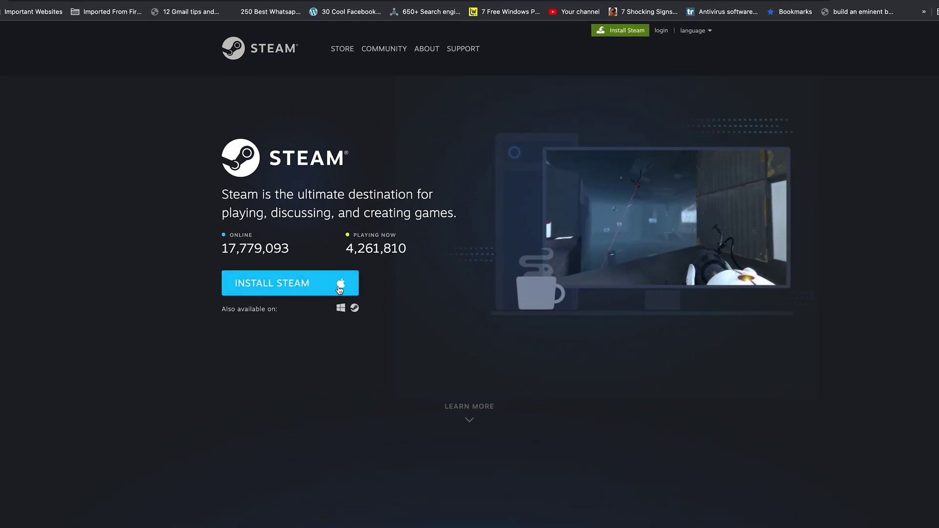
- Download the Mac installer steam.dmg, saving it to the Desktop
{"action": "left_click", "coordinate": [276, 287]}
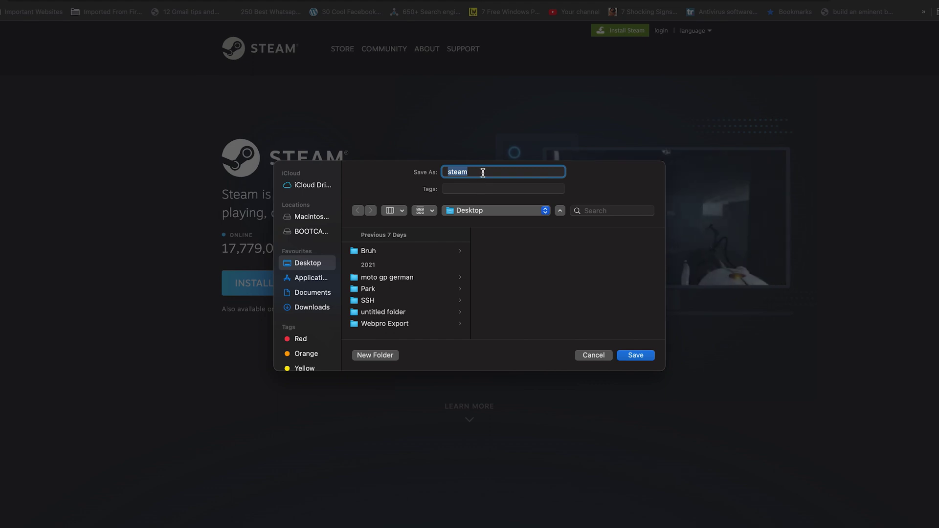
{"action": "left_click", "coordinate": [638, 356]}
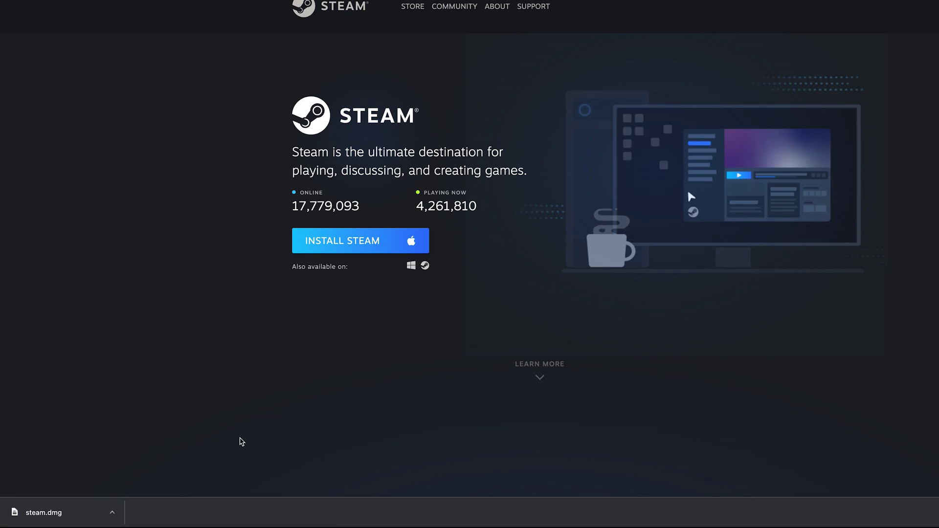
{"action": "left_click", "coordinate": [115, 514]}
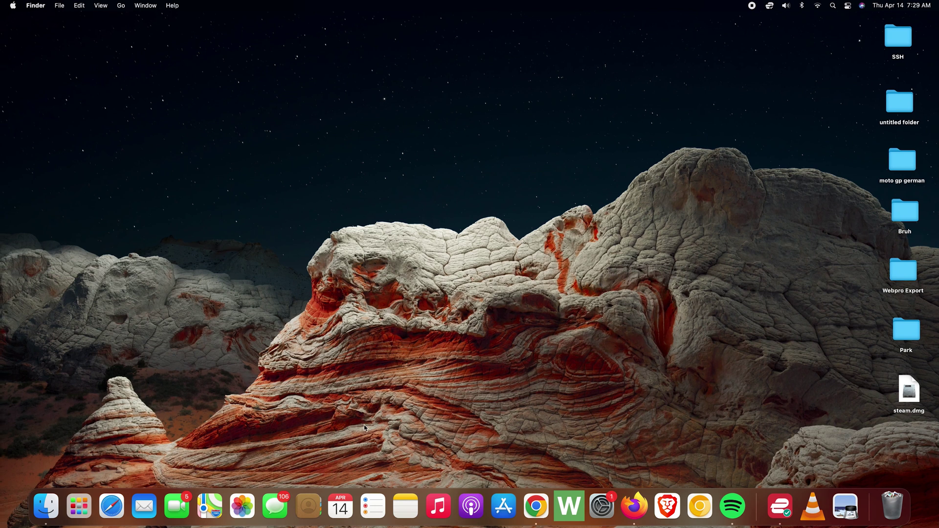
- Move steam.dmg to the upper middle of the desktop and mount the disk image
{"action": "left_click_drag", "start_coordinate": [909, 396], "coordinate": [422, 104]}
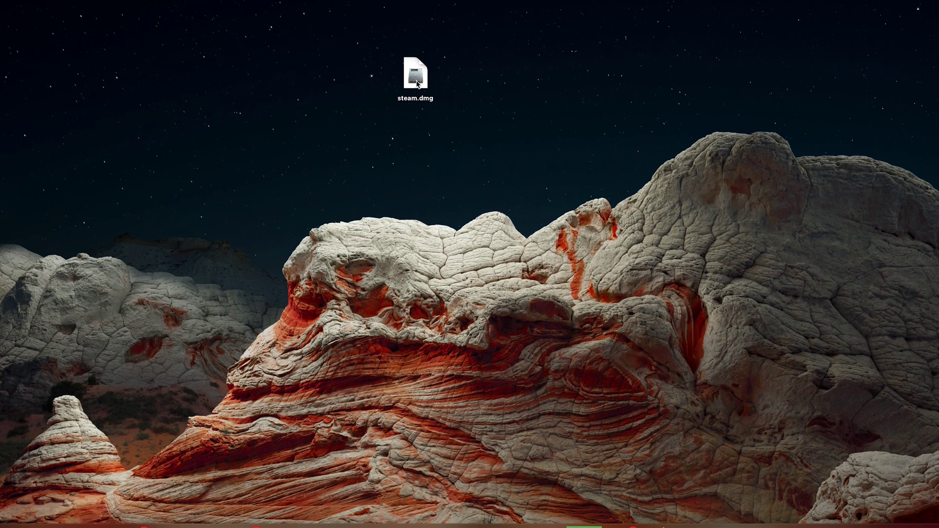
{"action": "left_click", "coordinate": [416, 83]}
{"action": "double_click", "coordinate": [416, 83]}
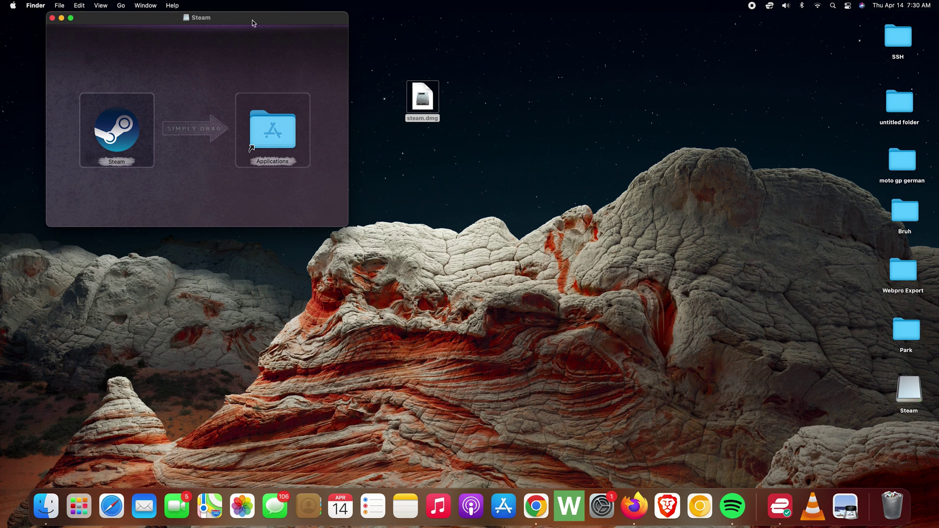
- Drag the Steam app onto the Applications folder and close the installer window
{"action": "left_click_drag", "start_coordinate": [246, 19], "coordinate": [237, 67]}
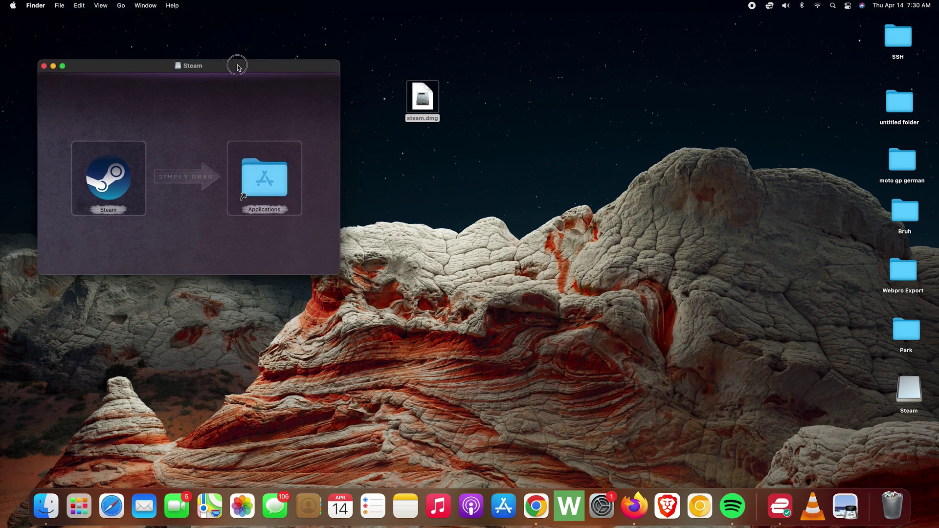
{"action": "left_click", "coordinate": [105, 180]}
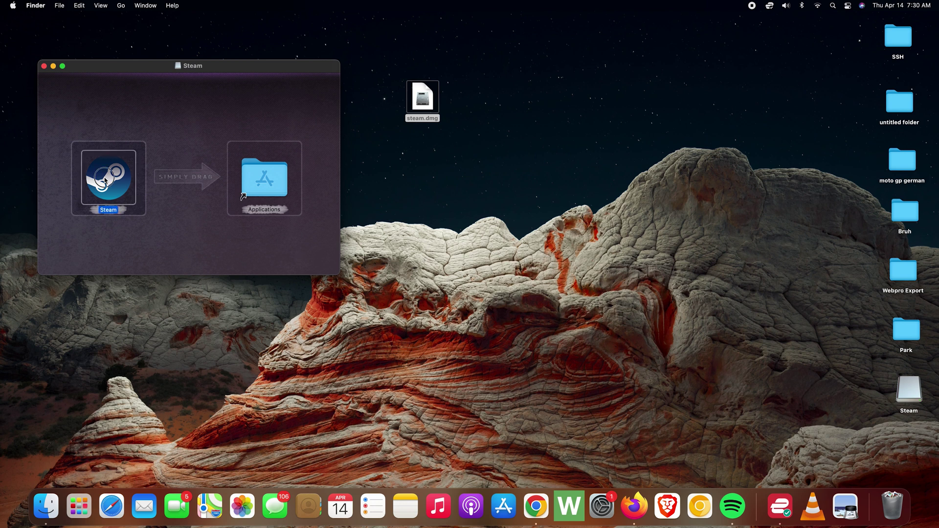
{"action": "left_click_drag", "start_coordinate": [105, 180], "coordinate": [260, 183]}
{"action": "left_click", "coordinate": [44, 66]}
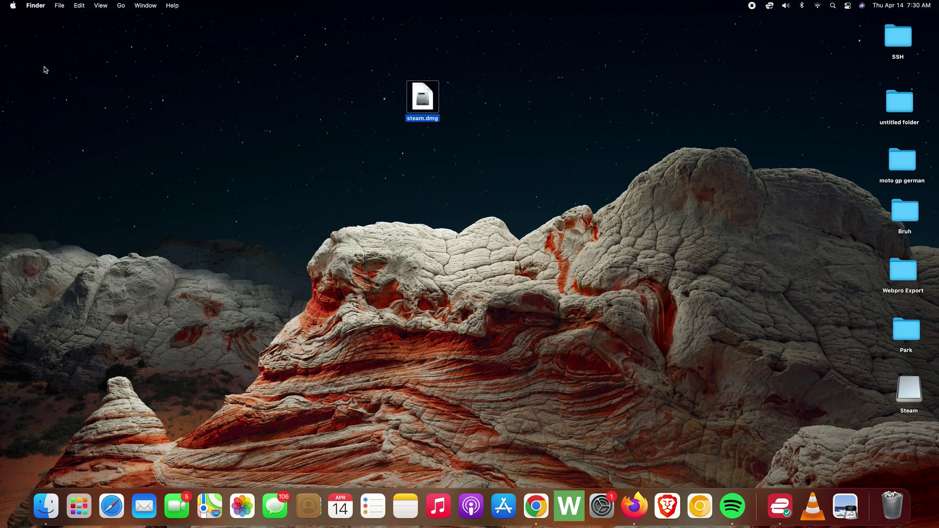
- Launch Steam from the Applications folder, approve the downloaded-app warning, and let it update
{"action": "left_click", "coordinate": [46, 506]}
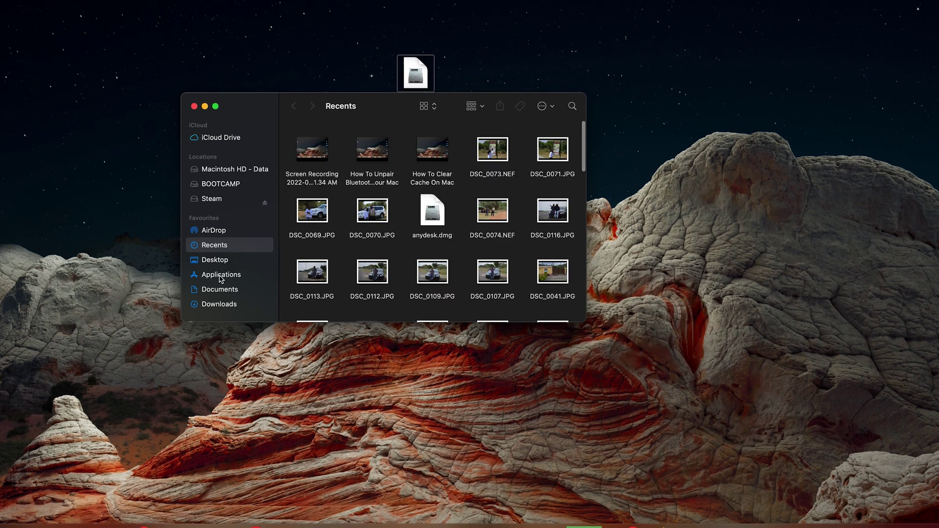
{"action": "left_click", "coordinate": [220, 277]}
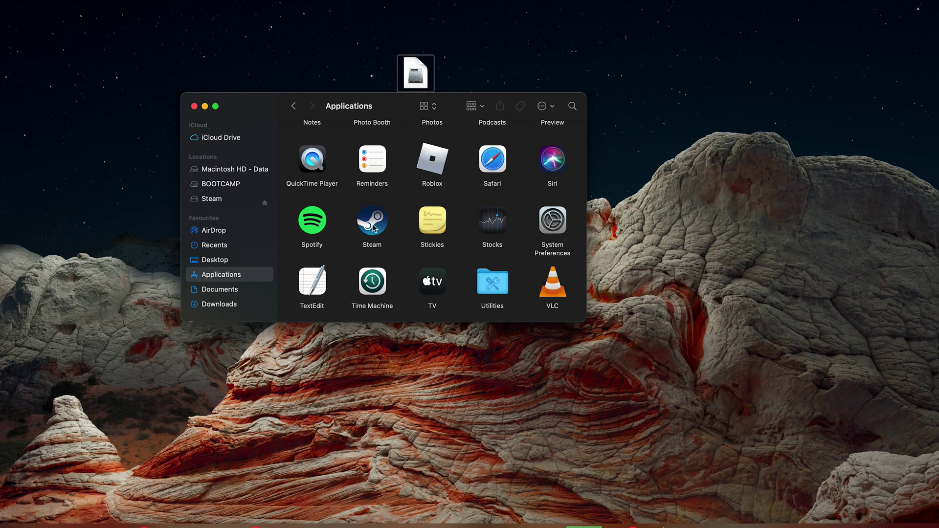
{"action": "left_click", "coordinate": [374, 228]}
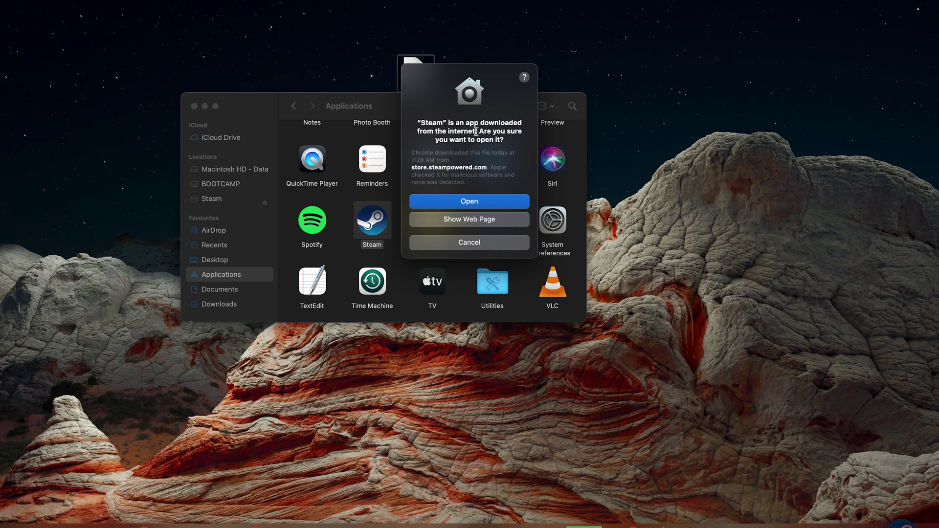
{"action": "left_click", "coordinate": [468, 202]}
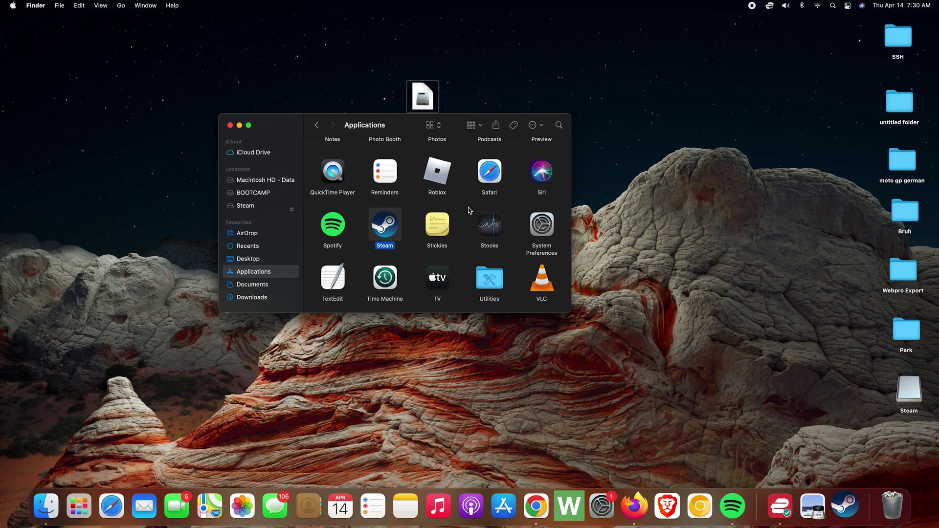
{"action": "left_click_drag", "start_coordinate": [289, 127], "coordinate": [103, 212]}
{"action": "left_click_drag", "start_coordinate": [462, 123], "coordinate": [484, 139]}
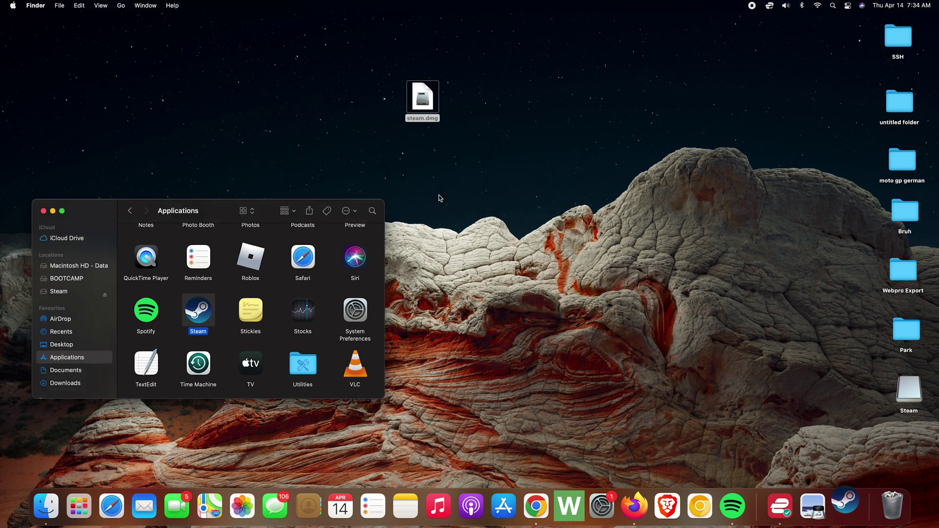
- Close Finder, trash the steam.dmg installer, then launch and quit Steam from the Dock
{"action": "left_click", "coordinate": [43, 212]}
{"action": "left_click_drag", "start_coordinate": [426, 100], "coordinate": [903, 503]}
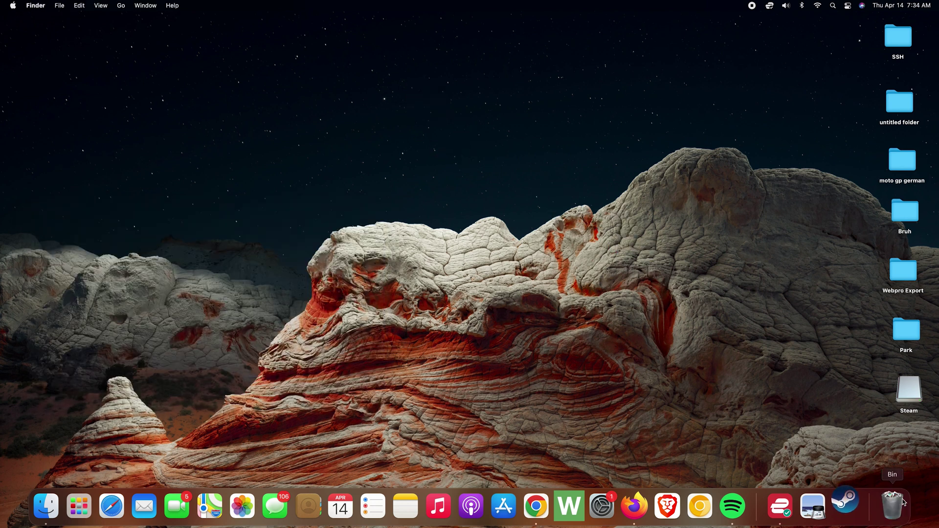
{"action": "left_click", "coordinate": [853, 504]}
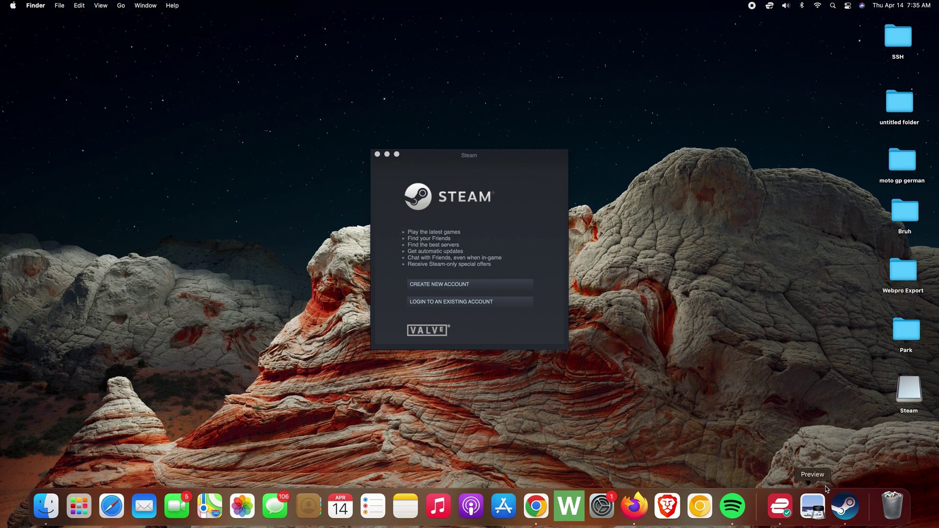
{"action": "left_click", "coordinate": [378, 155]}
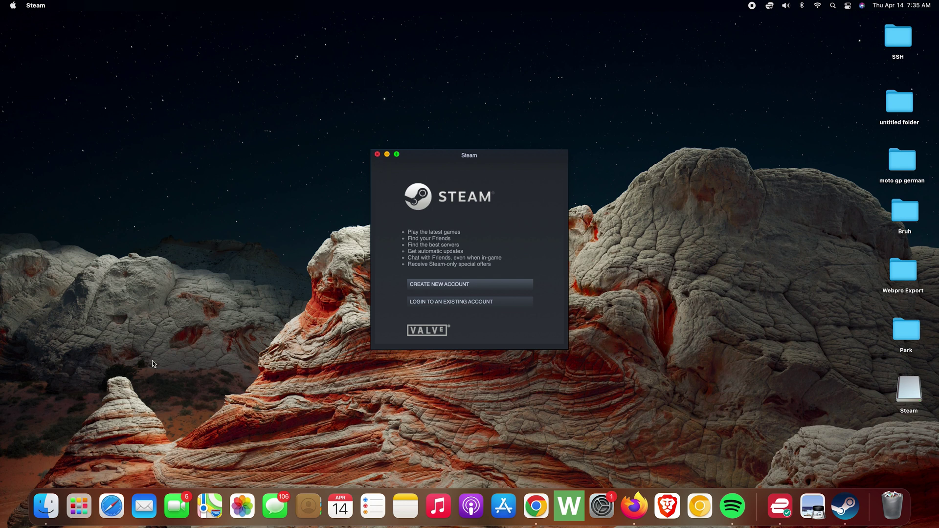
{"action": "key", "text": "super+q"}
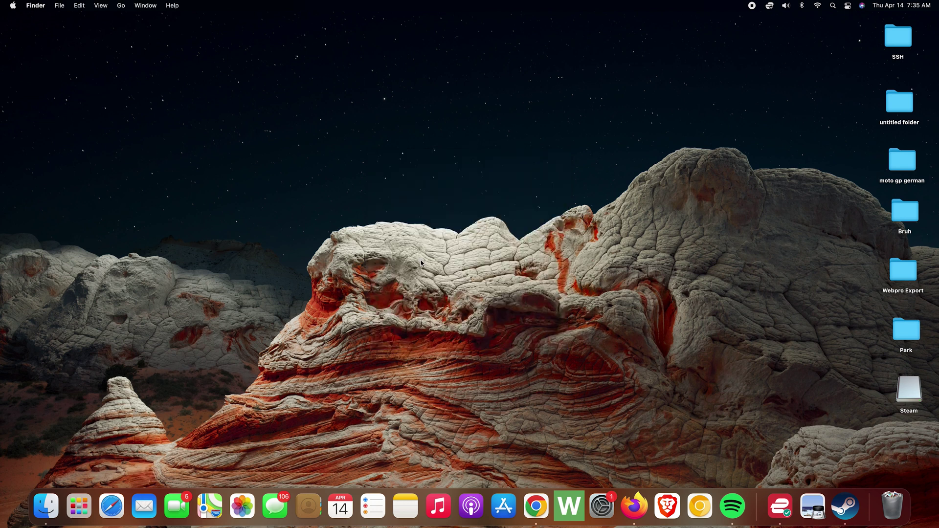
- Relaunch Steam from the Applications folder and close the Finder window
{"action": "left_click", "coordinate": [46, 506]}
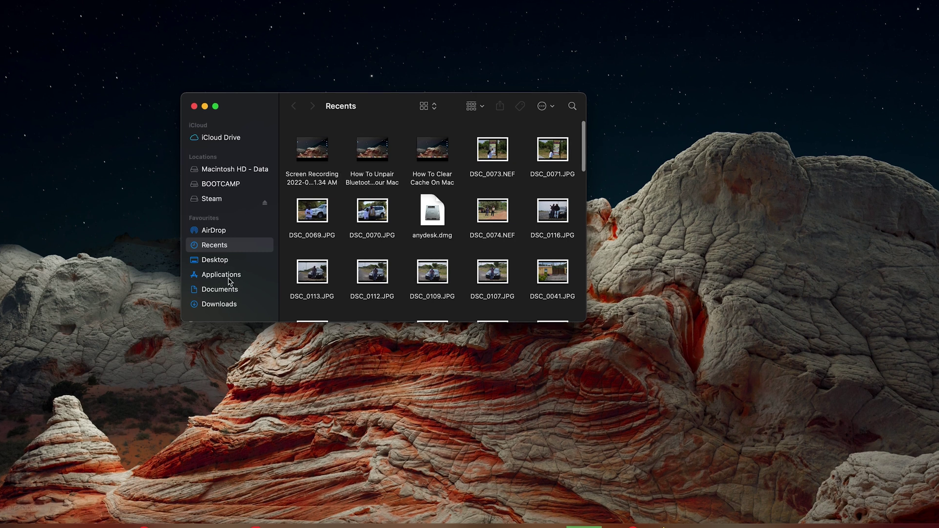
{"action": "left_click", "coordinate": [229, 277]}
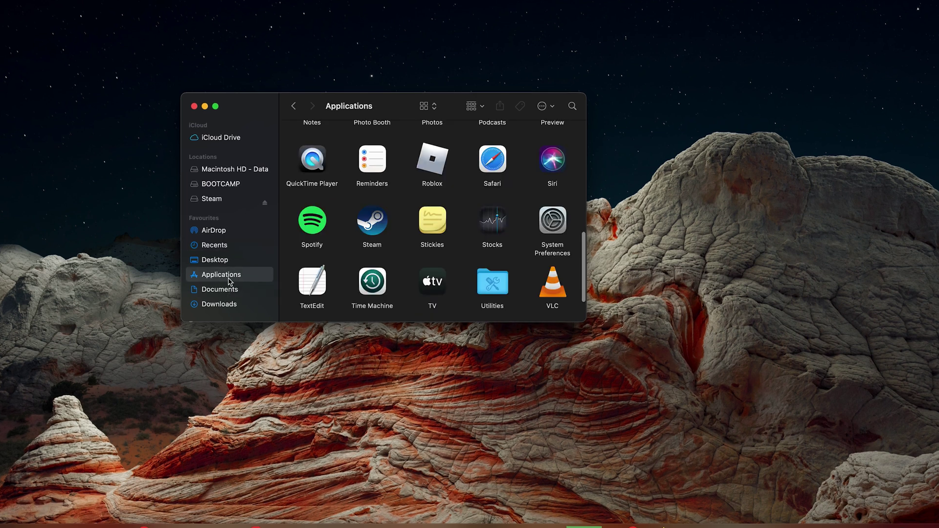
{"action": "double_click", "coordinate": [374, 224]}
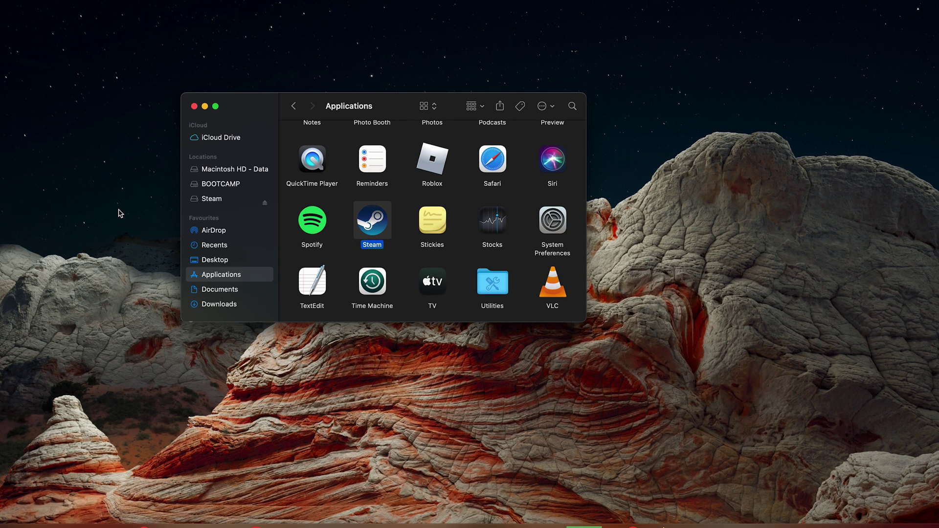
{"action": "left_click", "coordinate": [194, 106]}
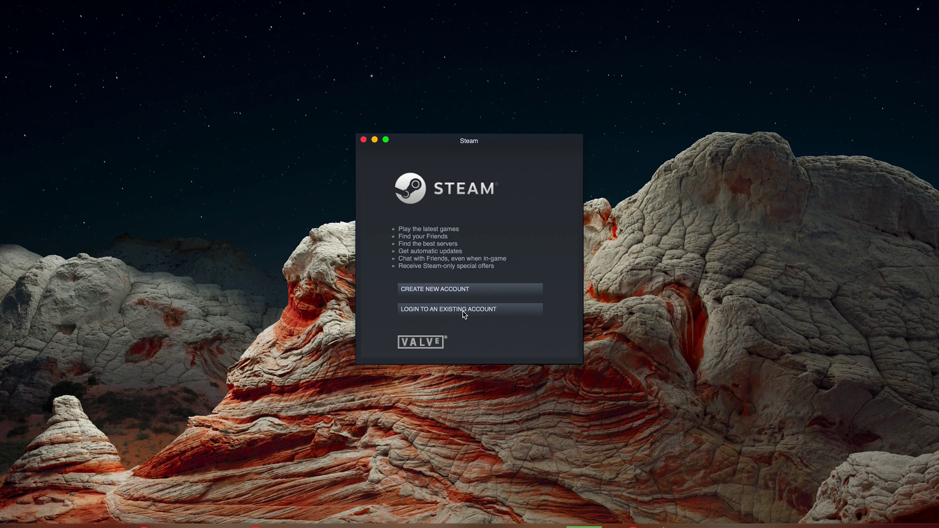
- Log in to the existing Steam account with its account password
{"action": "left_click", "coordinate": [462, 309]}
{"action": "type", "text": "*"}
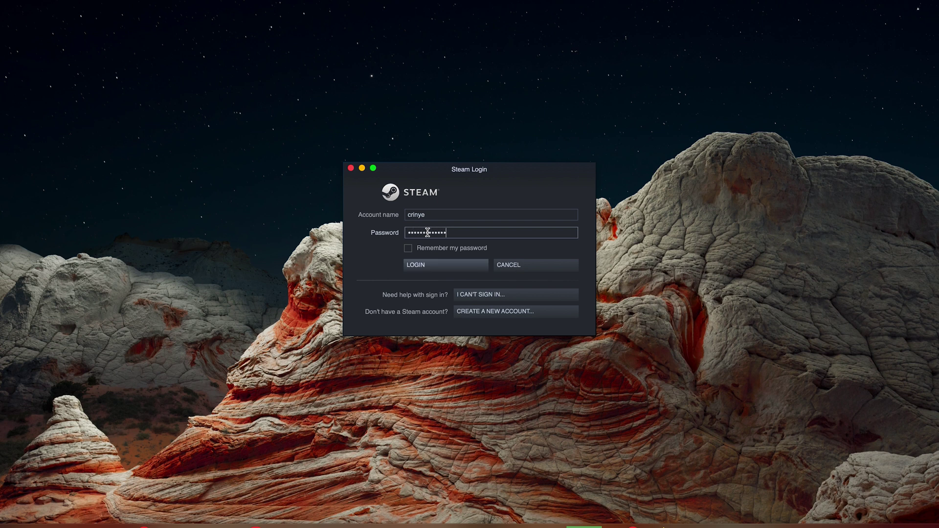
{"action": "left_click", "coordinate": [435, 269]}
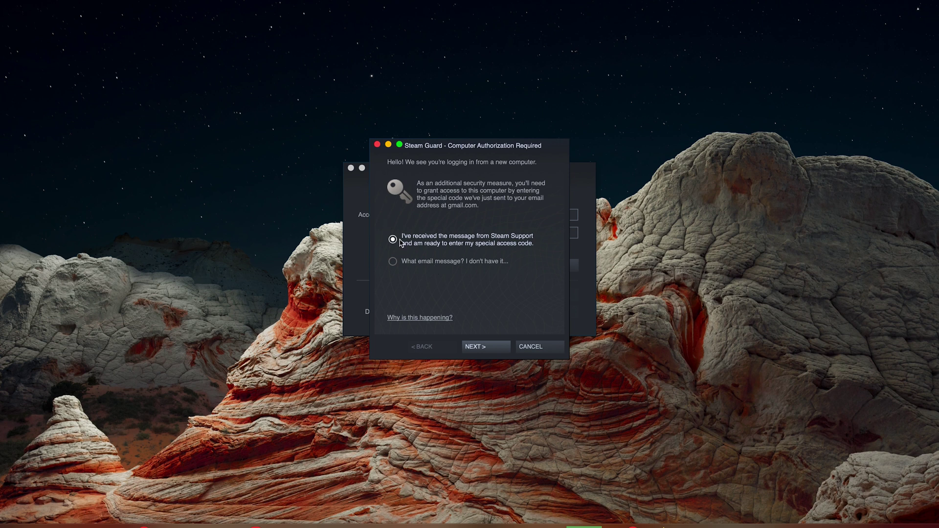
- Enter the emailed Steam Guard access code to authorize this computer
{"action": "left_click", "coordinate": [484, 352]}
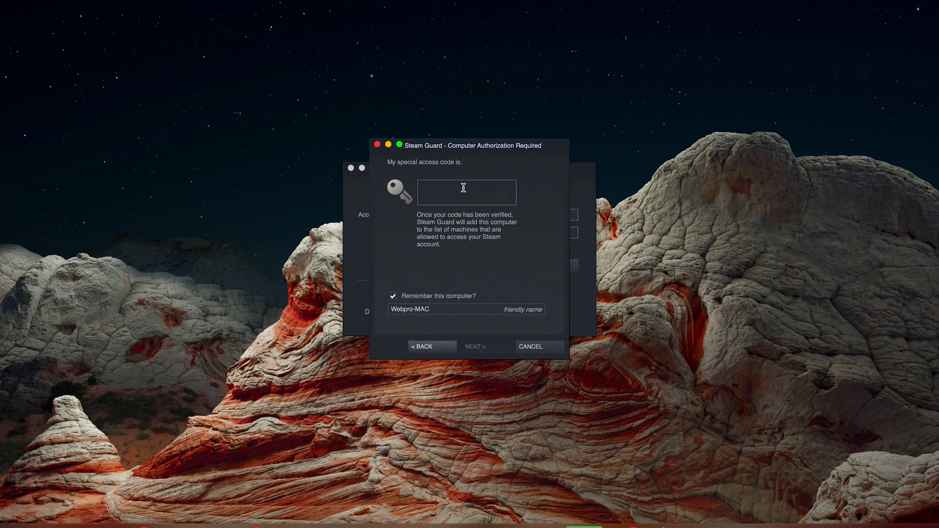
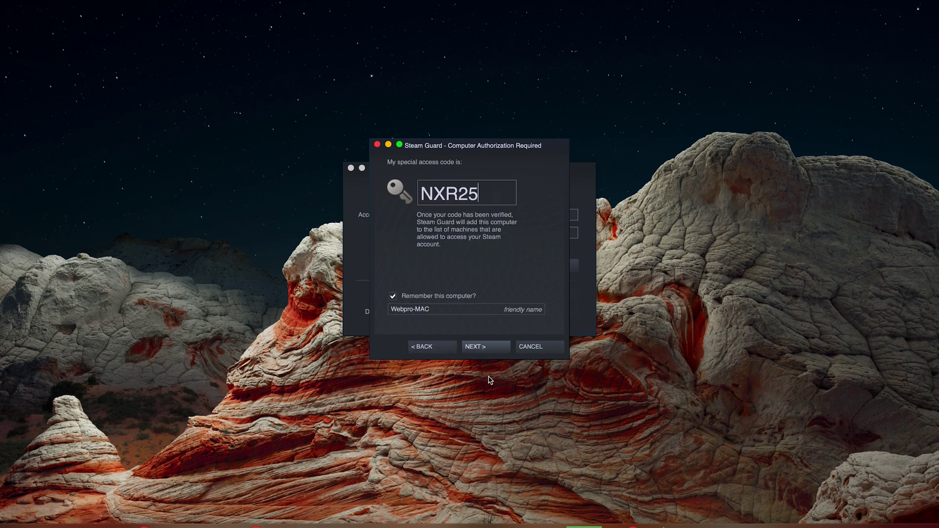
{"action": "left_click", "coordinate": [486, 348]}
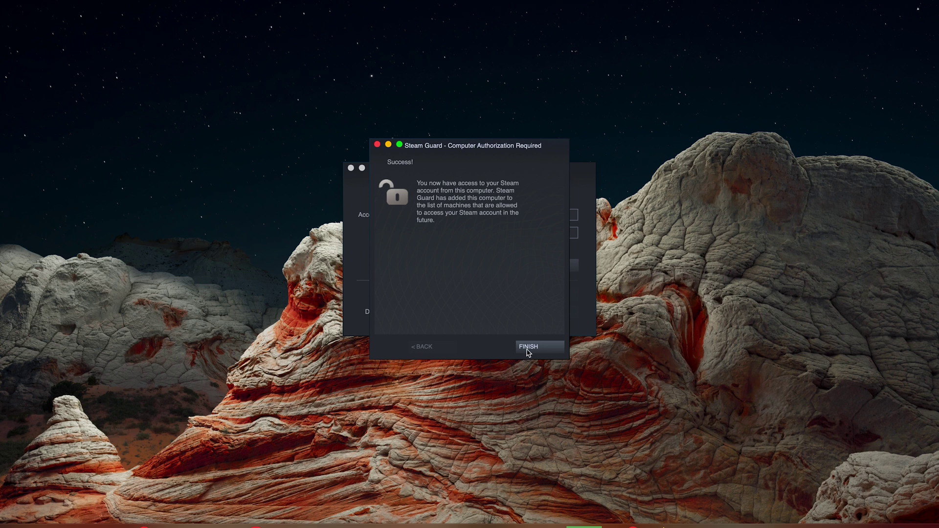
{"action": "left_click", "coordinate": [537, 348]}
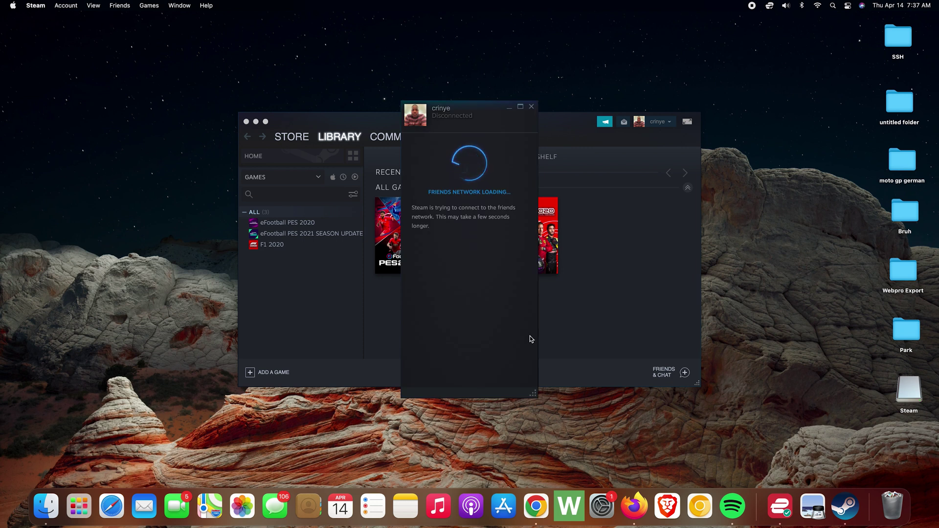
- Close the friends list and open F1 2020's page in the library
{"action": "left_click", "coordinate": [532, 107]}
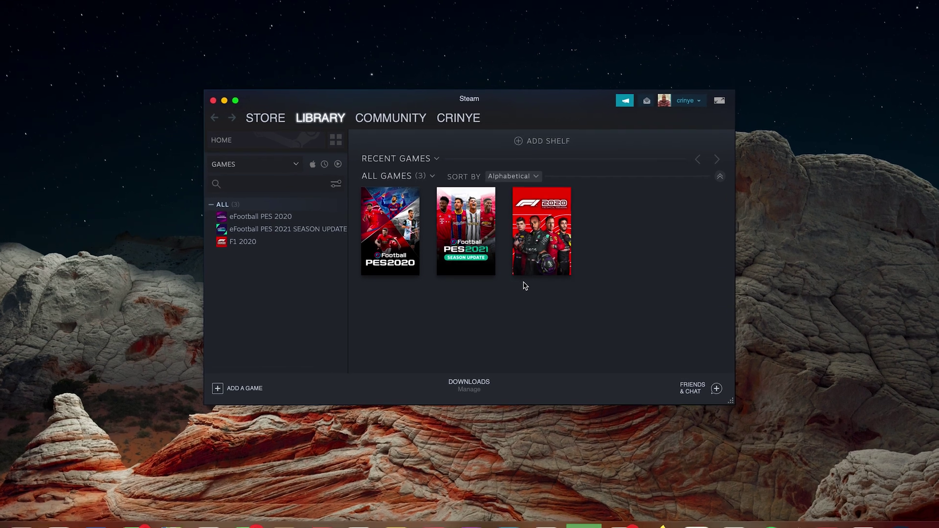
{"action": "left_click", "coordinate": [248, 242]}
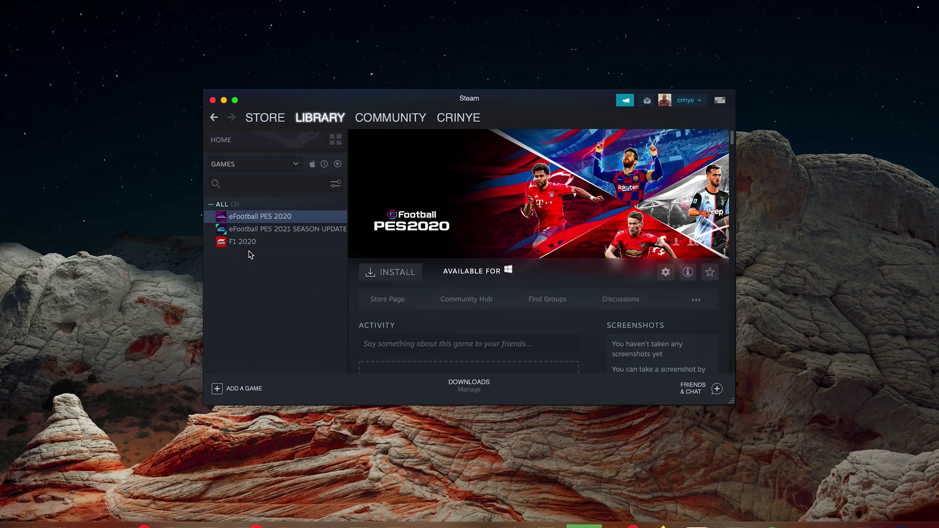
{"action": "left_click", "coordinate": [248, 242]}
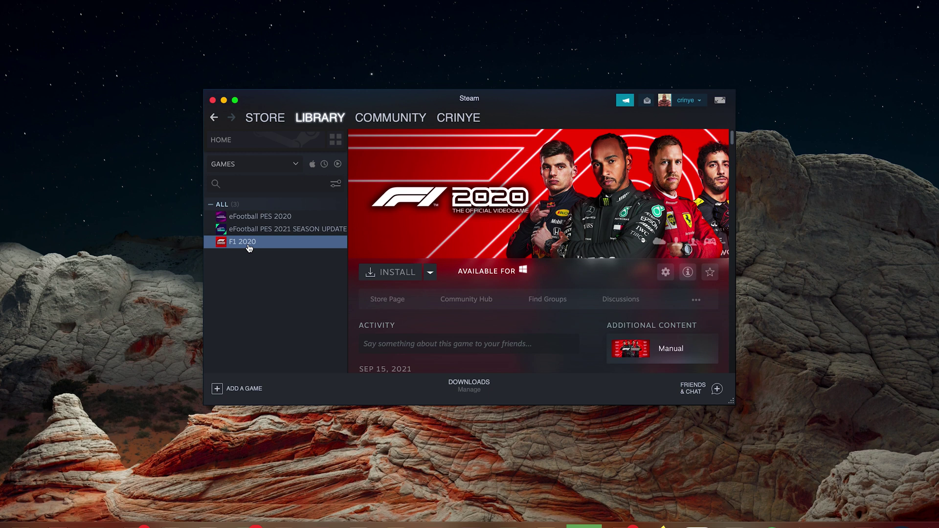